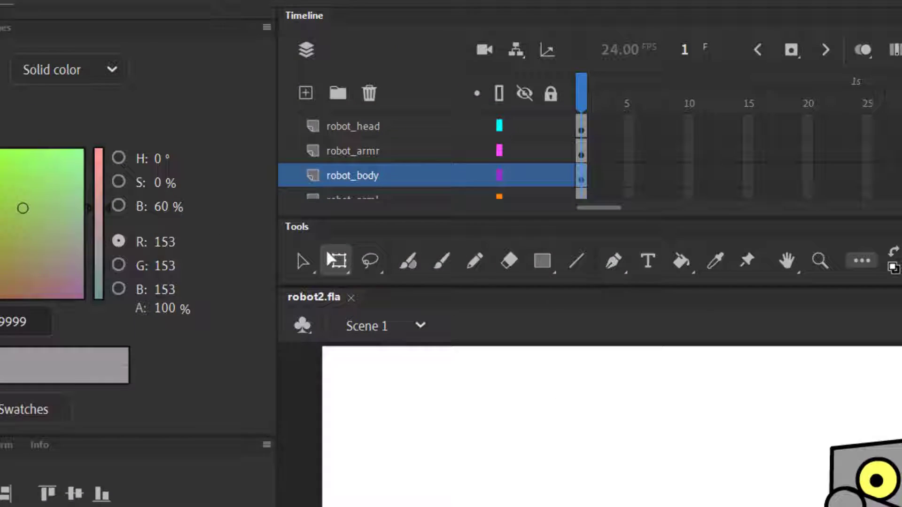
Convert the selected robot torso and neck to a graphic symbol named "robot body" and look inside it before returning to Scene 1.
left_click(258, 21)
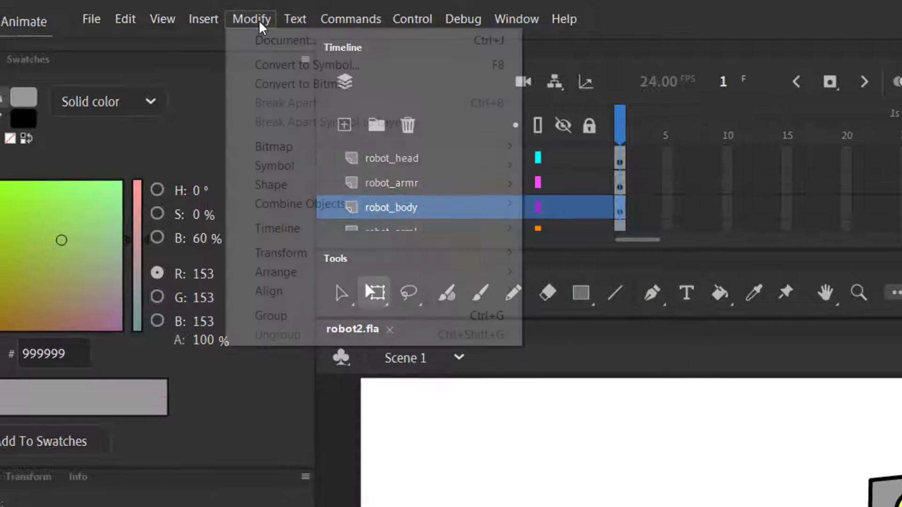
left_click(268, 66)
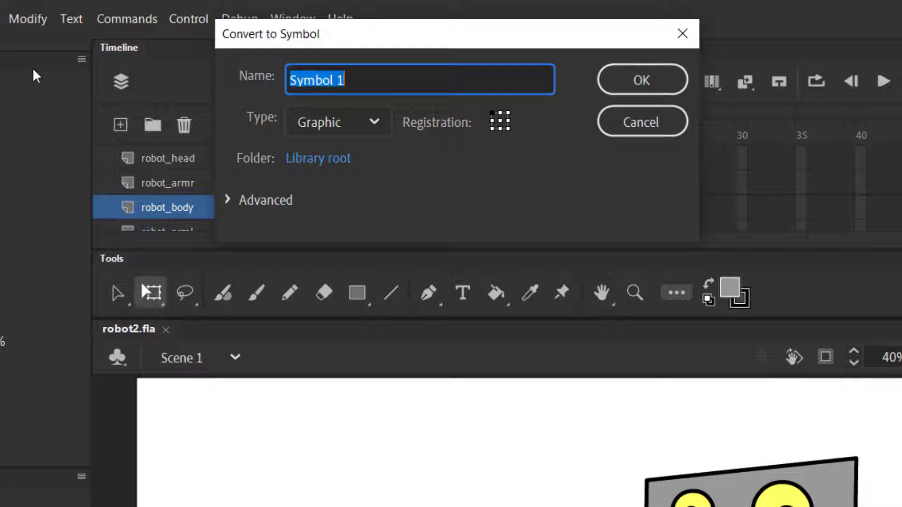
type("r")
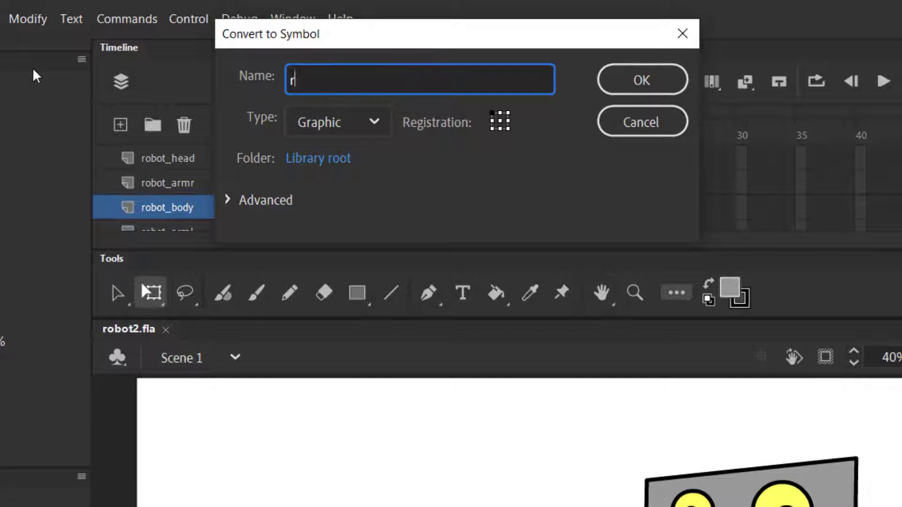
type("obot body")
key("Return")
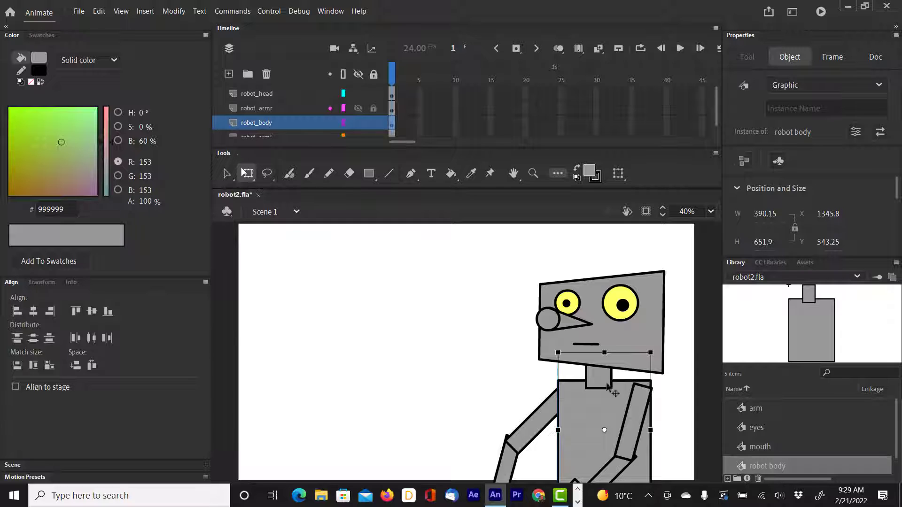
double_click(596, 415)
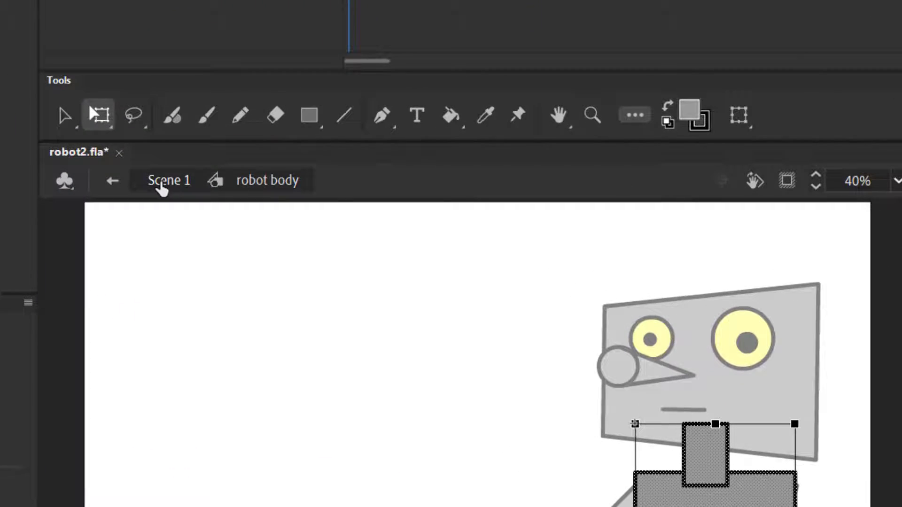
left_click(281, 209)
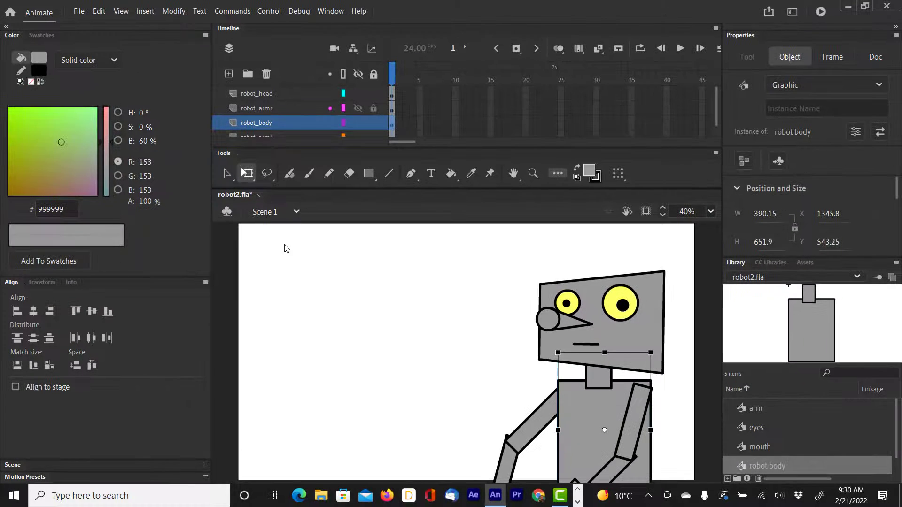
Extend all robot layers from robot_head through robot_arml to frame 192 by inserting frames.
left_click_drag(404, 142, 483, 149)
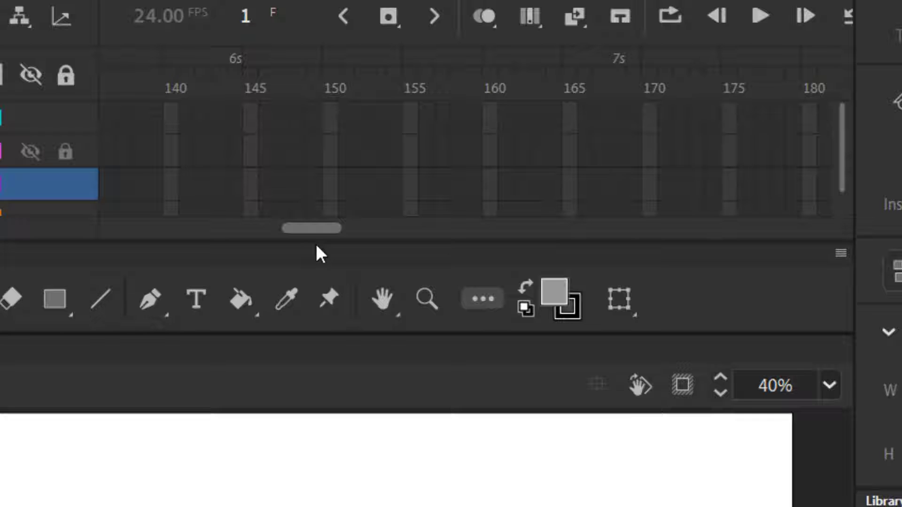
left_click_drag(316, 245, 340, 257)
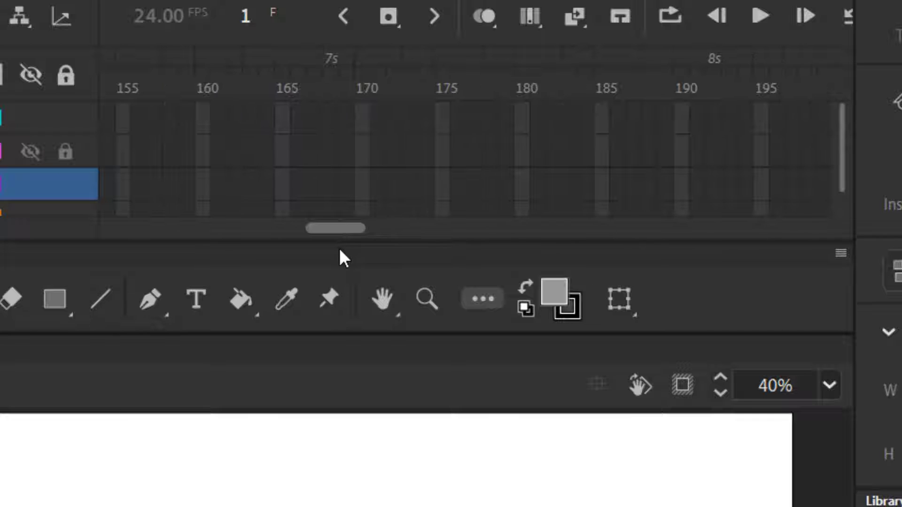
left_click(717, 115)
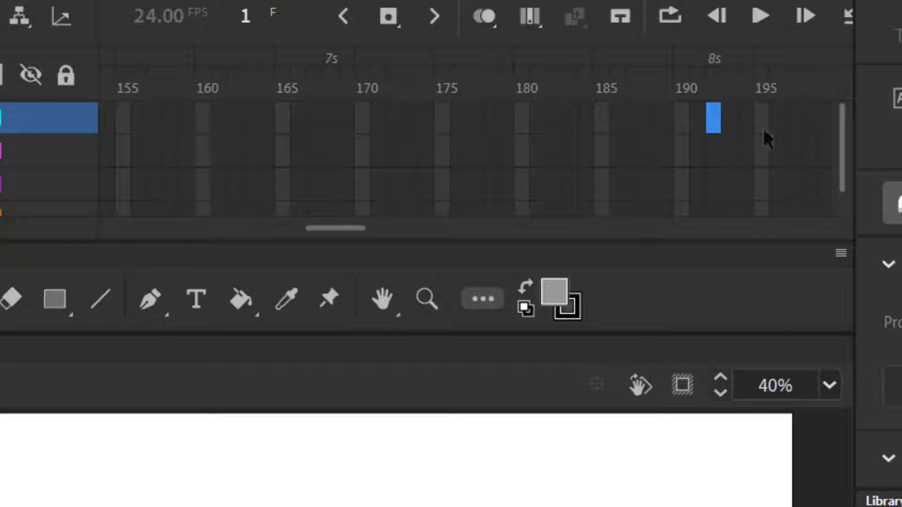
left_click_drag(842, 136, 854, 190)
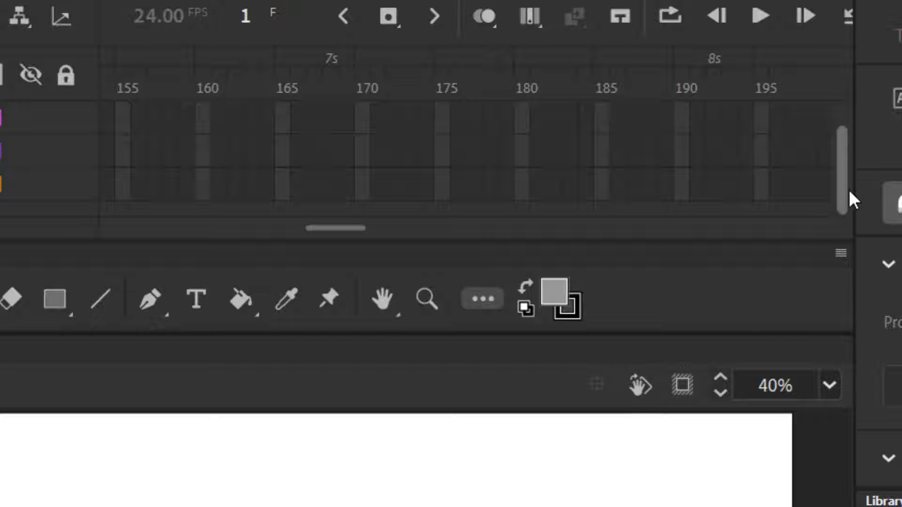
left_click(715, 186)
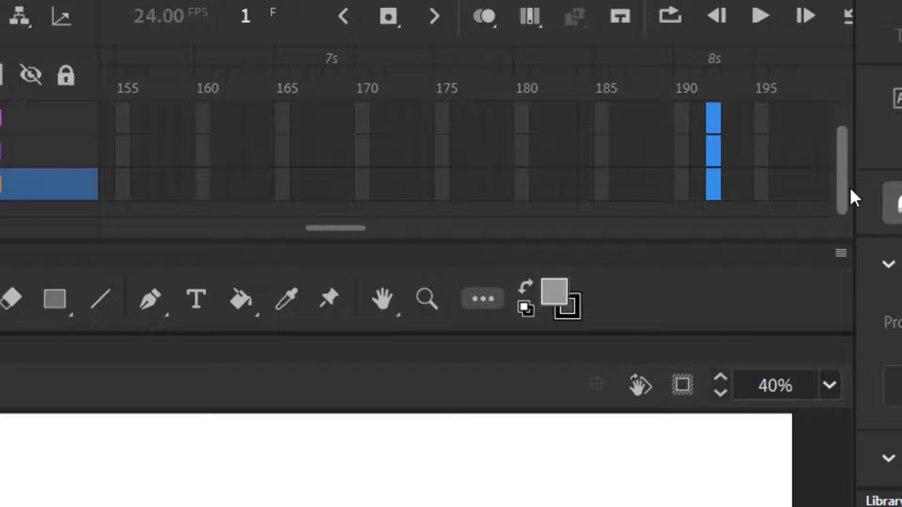
mouse_move(850, 187)
left_mouse_down()
mouse_move(854, 116)
mouse_move(841, 209)
mouse_move(854, 131)
mouse_move(855, 204)
mouse_move(869, 126)
mouse_move(869, 196)
mouse_move(863, 77)
mouse_move(866, 188)
left_mouse_up()
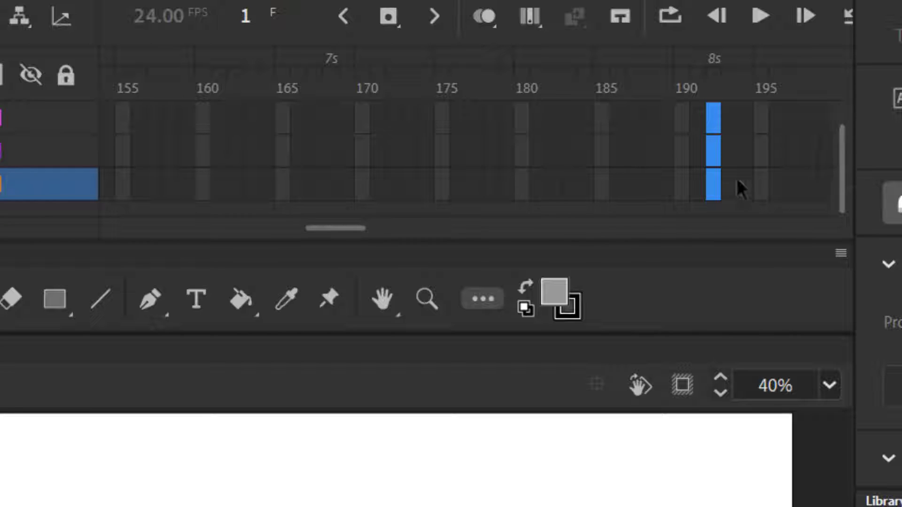
right_click(710, 165)
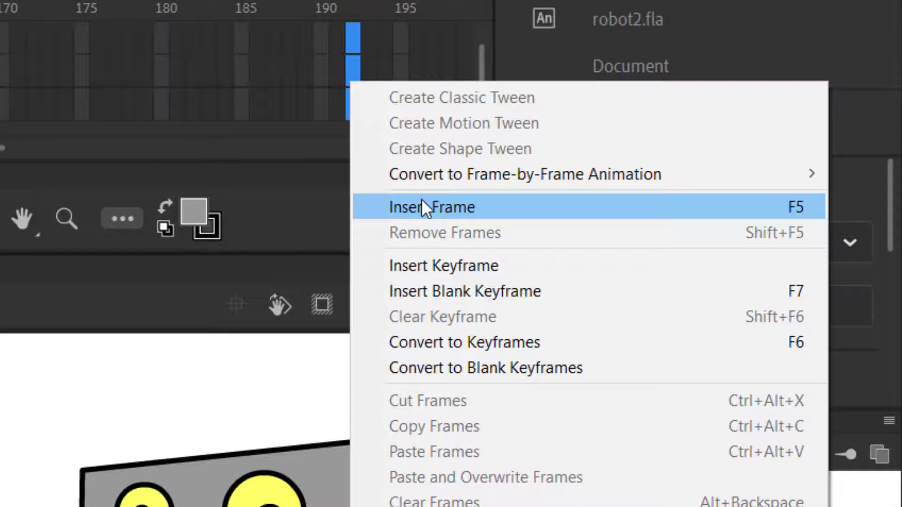
left_click(422, 202)
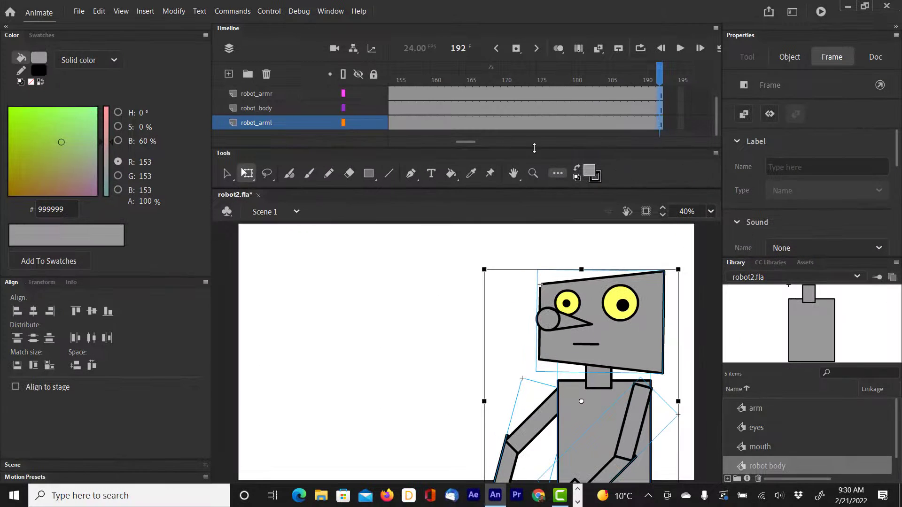
left_click_drag(467, 141, 399, 141)
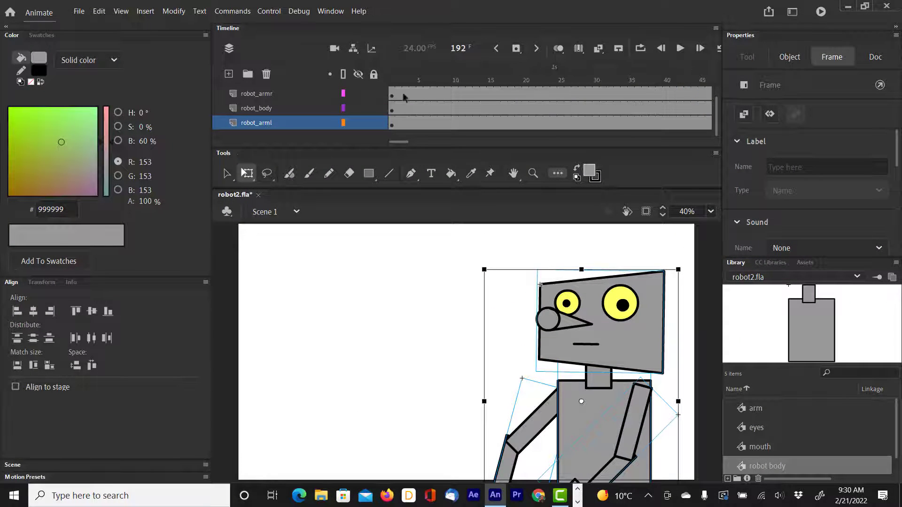
From frame 1, turn on layer parenting and parent the robot_arml, robot_armr and robot_head layers to robot_body.
left_click_drag(408, 83, 236, 88)
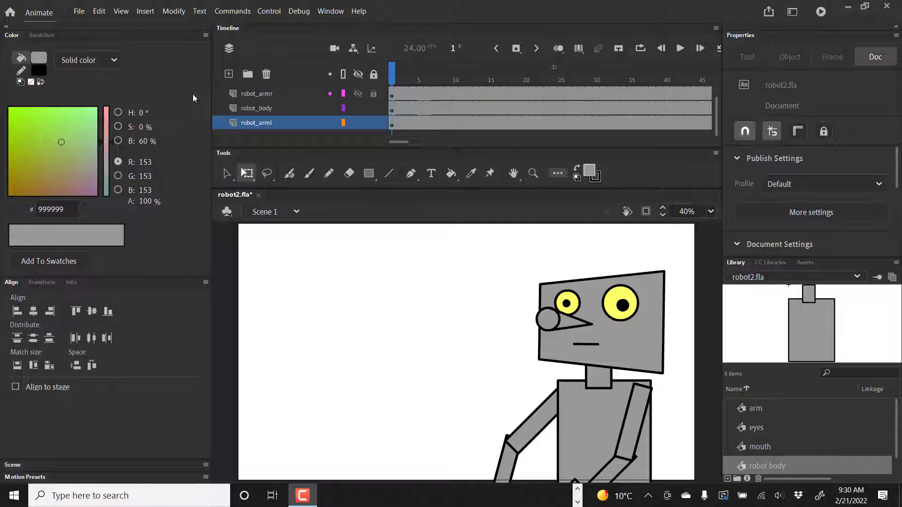
scroll(274, 108, "up", 1)
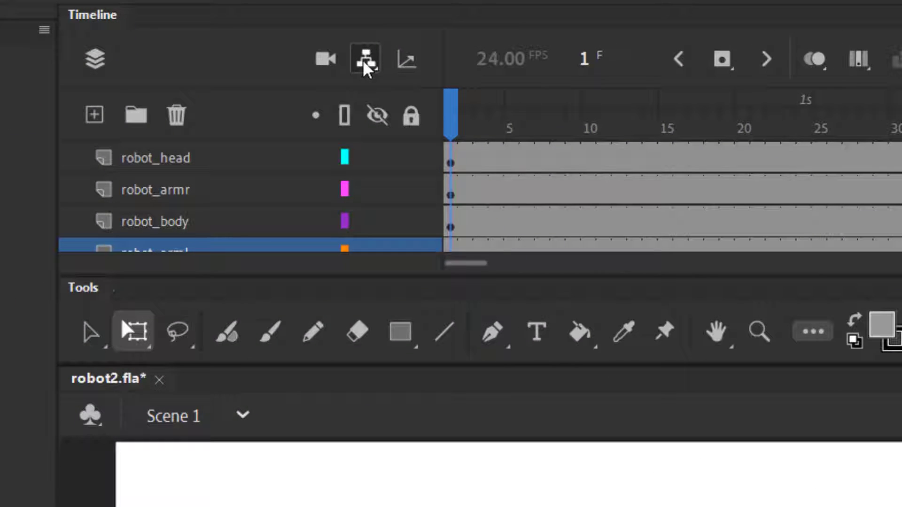
left_click(366, 65)
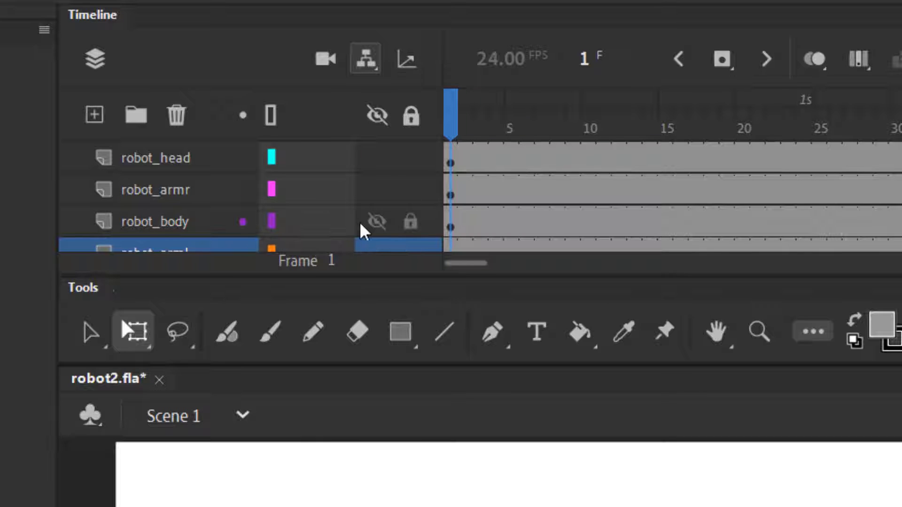
scroll(362, 230, "down", 1)
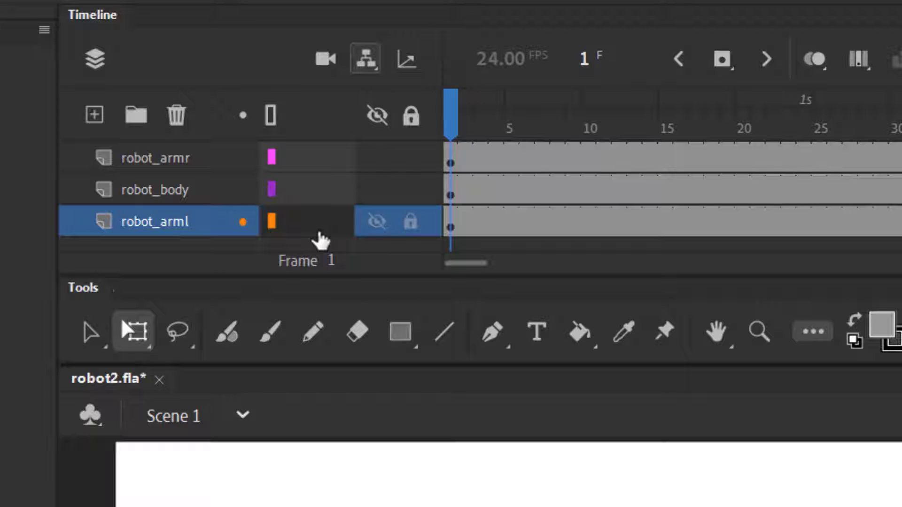
left_click_drag(317, 235, 330, 195)
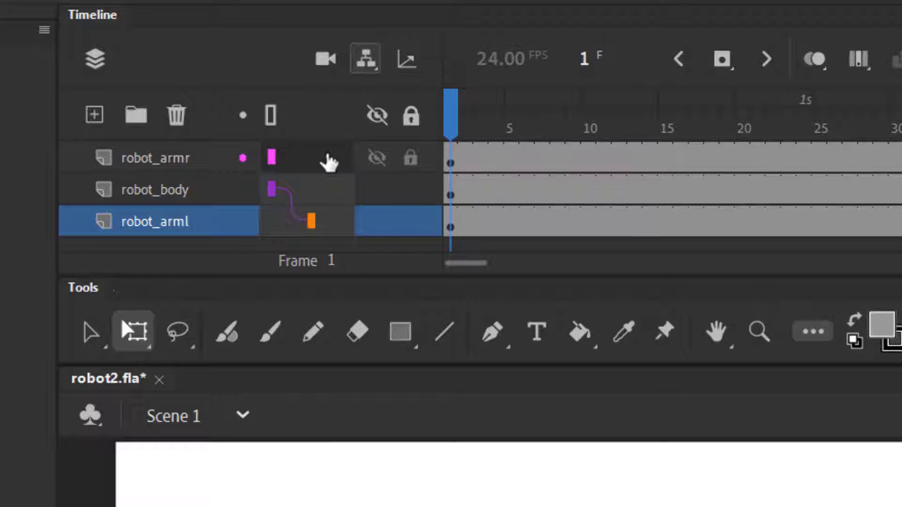
mouse_move(328, 163)
left_mouse_down()
mouse_move(316, 179)
mouse_move(324, 188)
left_mouse_up()
scroll(336, 205, "up", 1)
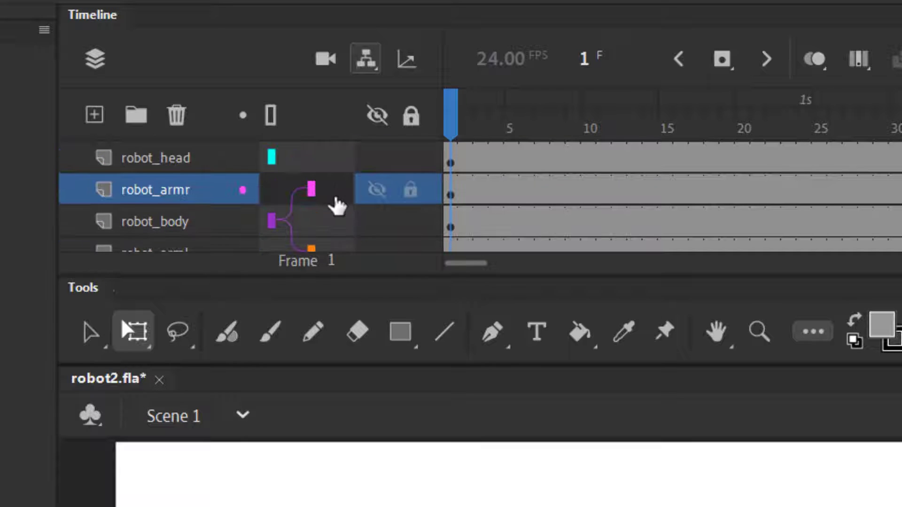
left_click_drag(312, 157, 312, 226)
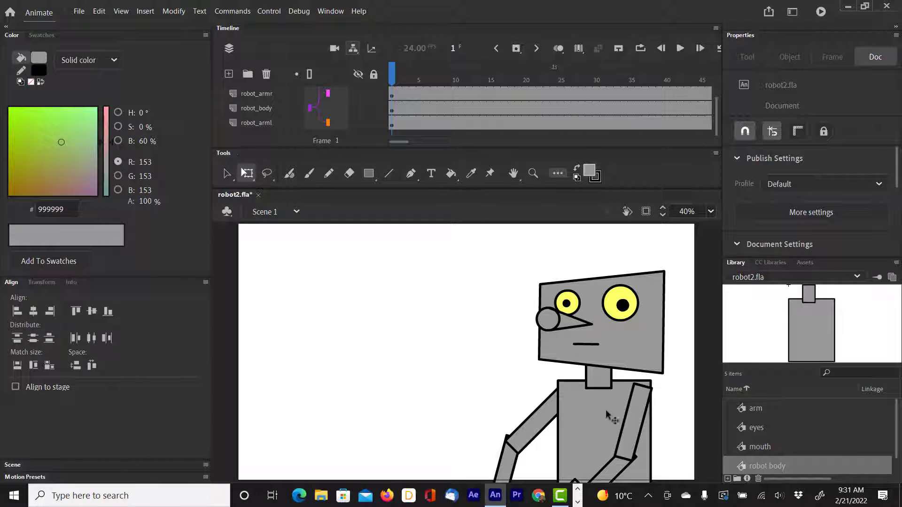
Move the robot body to about X 1513.7 on frame 1 and to about X 1128.5 on a new keyframe at frame 31.
left_click(392, 112)
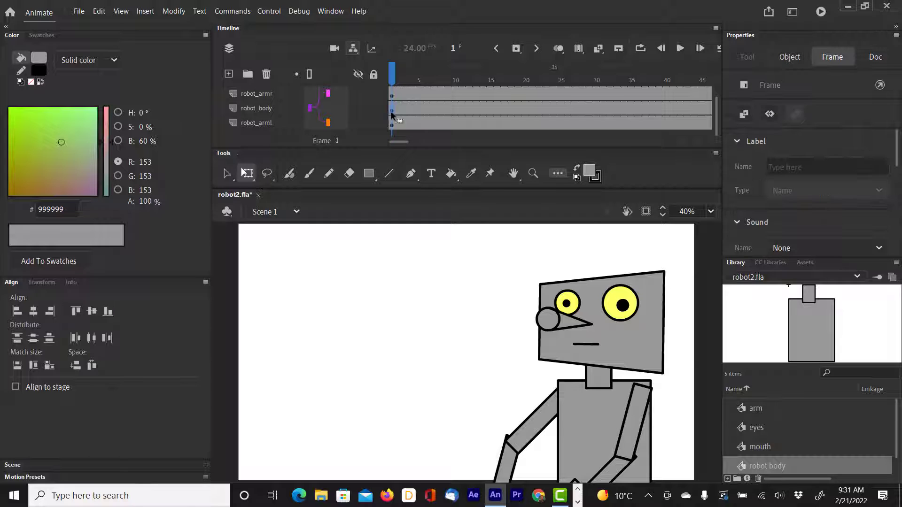
left_click_drag(585, 423, 620, 414)
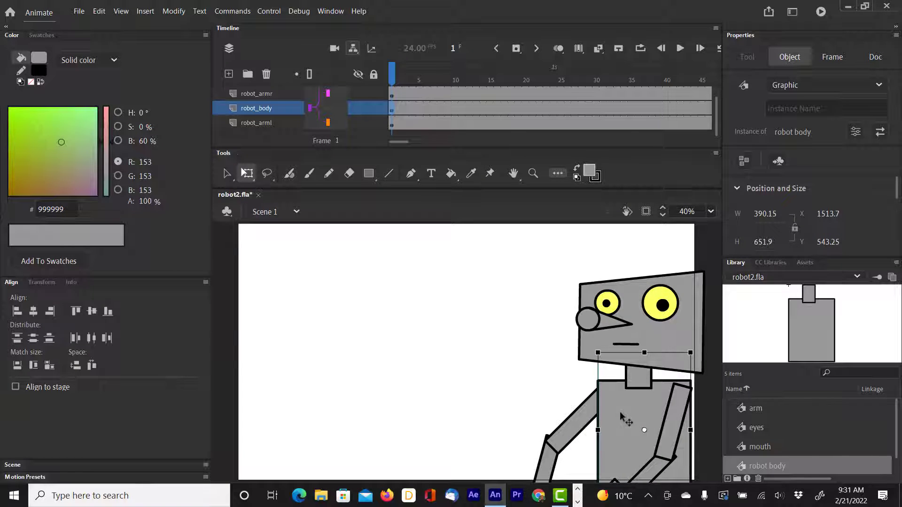
left_click_drag(392, 74, 604, 82)
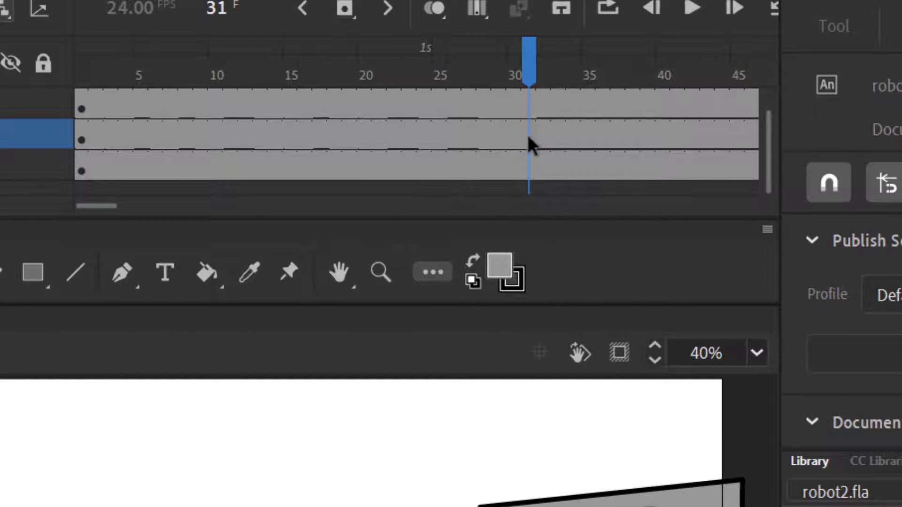
right_click(529, 136)
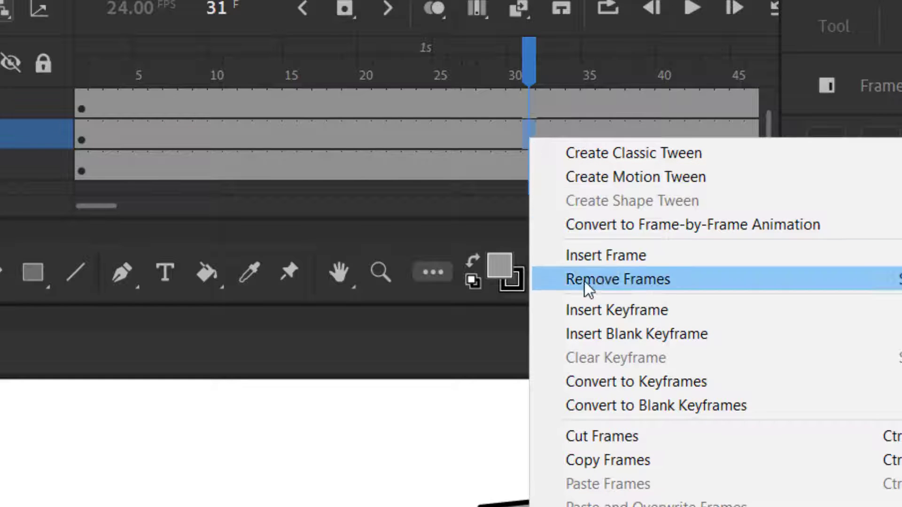
left_click(593, 312)
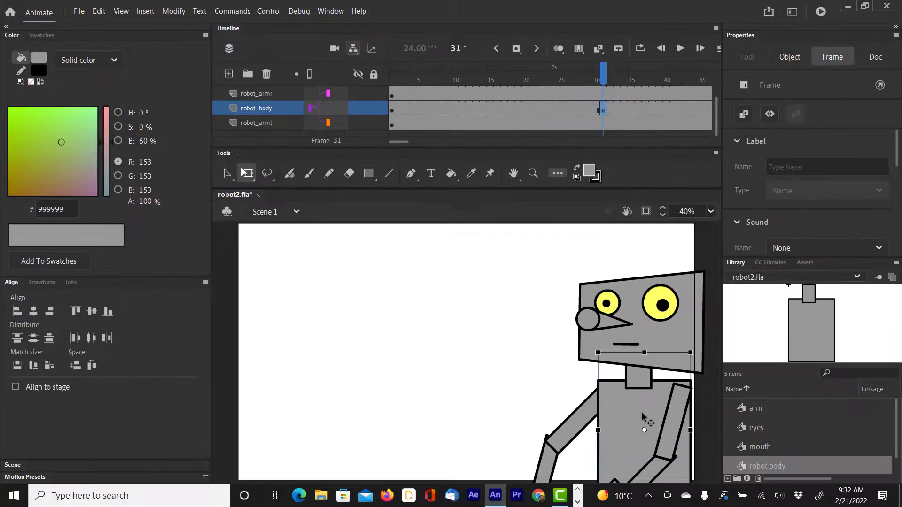
left_click_drag(641, 412, 549, 410)
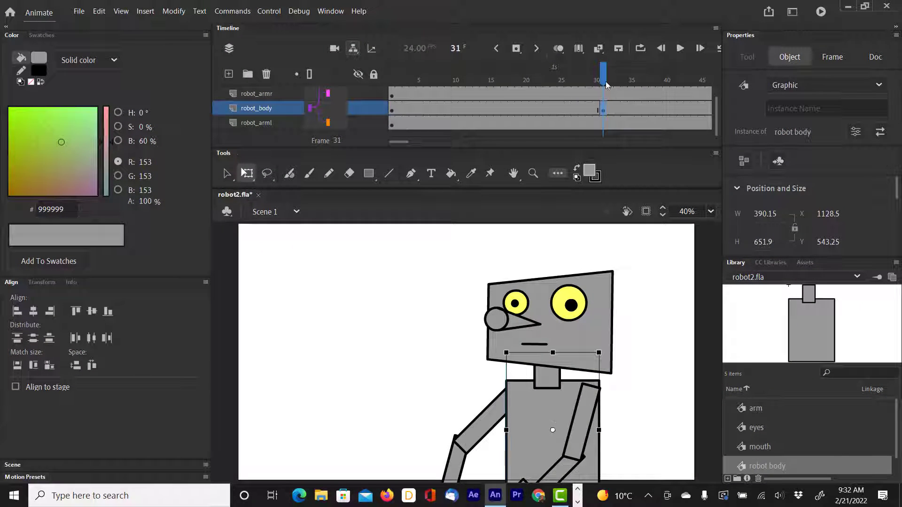
Create a classic tween on the robot_body layer between the keyframes at frames 1 and 31.
mouse_move(606, 85)
left_mouse_down()
mouse_move(528, 75)
mouse_move(639, 75)
mouse_move(536, 65)
mouse_move(634, 68)
mouse_move(527, 68)
mouse_move(635, 68)
mouse_move(527, 68)
mouse_move(605, 71)
mouse_move(506, 70)
mouse_move(617, 70)
mouse_move(392, 91)
mouse_move(610, 70)
left_mouse_up()
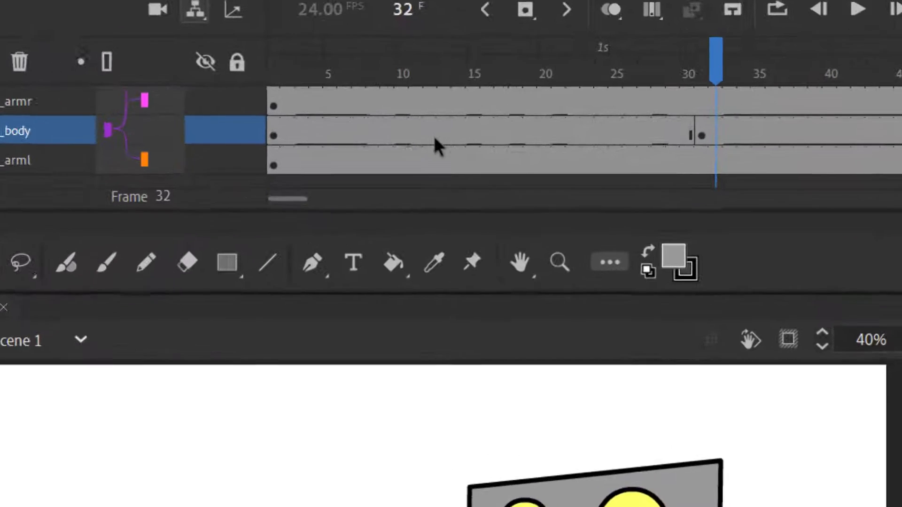
right_click(464, 139)
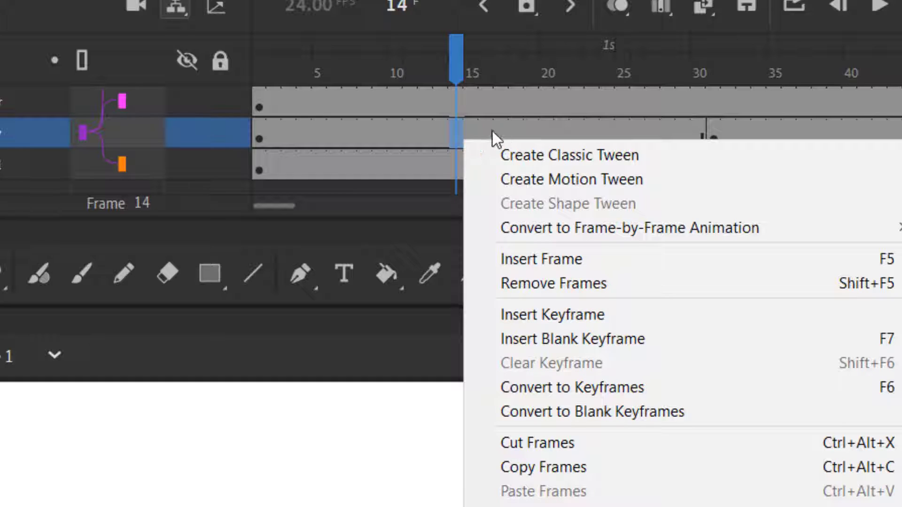
left_click(536, 156)
Play the timeline from frame 1 to preview the robot body's sliding movement.
left_click(390, 80)
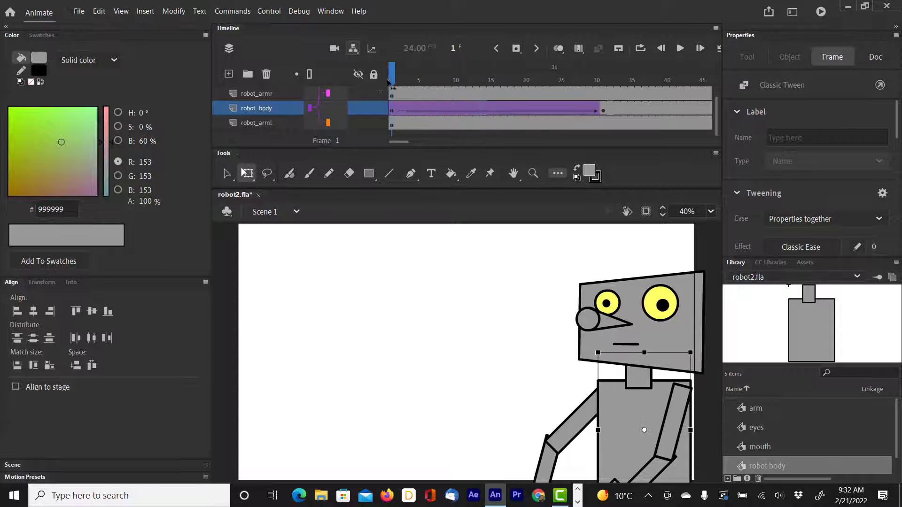
left_click_drag(390, 81, 393, 108)
key("Return")
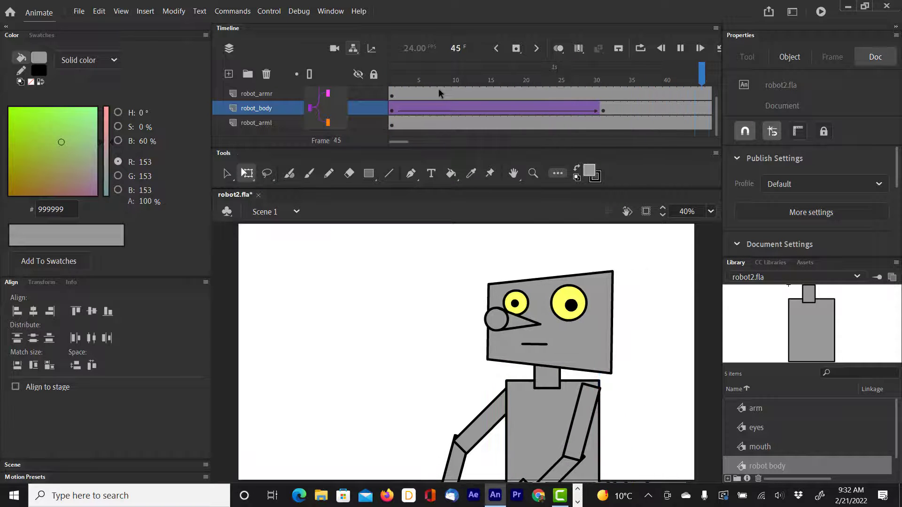
left_click(388, 86)
Insert a keyframe on the robot_head layer at frame 17 and rotate the head slightly counterclockwise.
left_click_drag(385, 86, 497, 87)
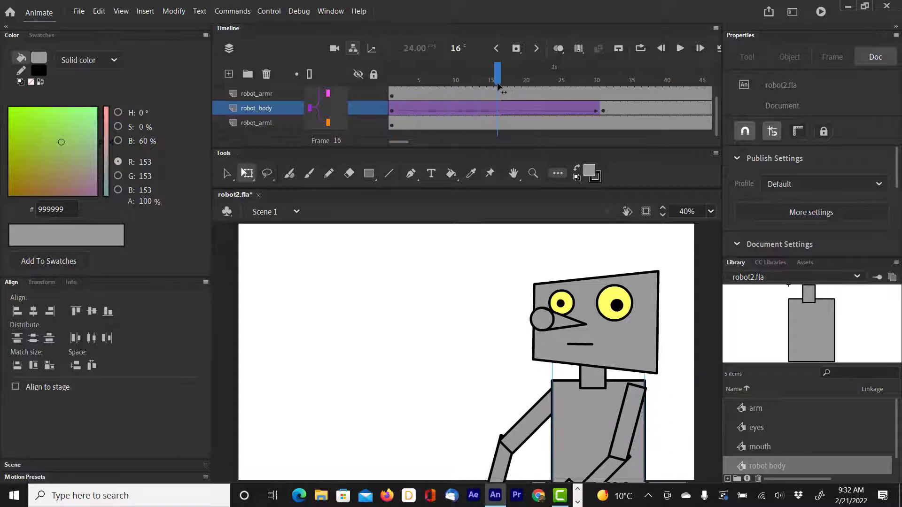
scroll(272, 115, "up", 1)
left_click(264, 95)
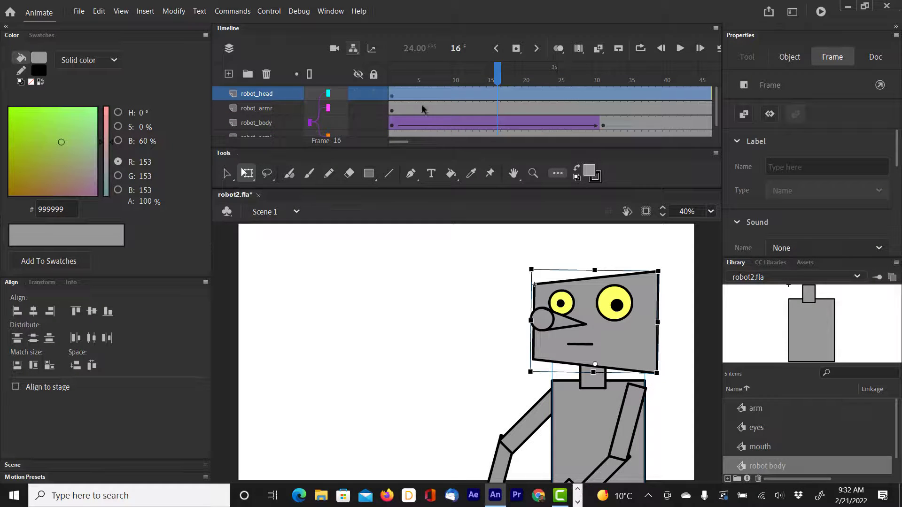
left_click(498, 97)
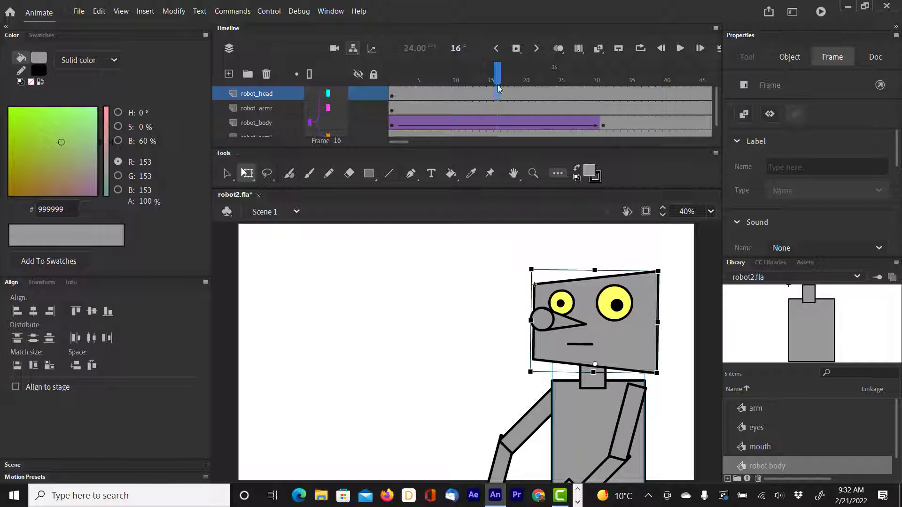
left_click_drag(498, 89, 508, 98)
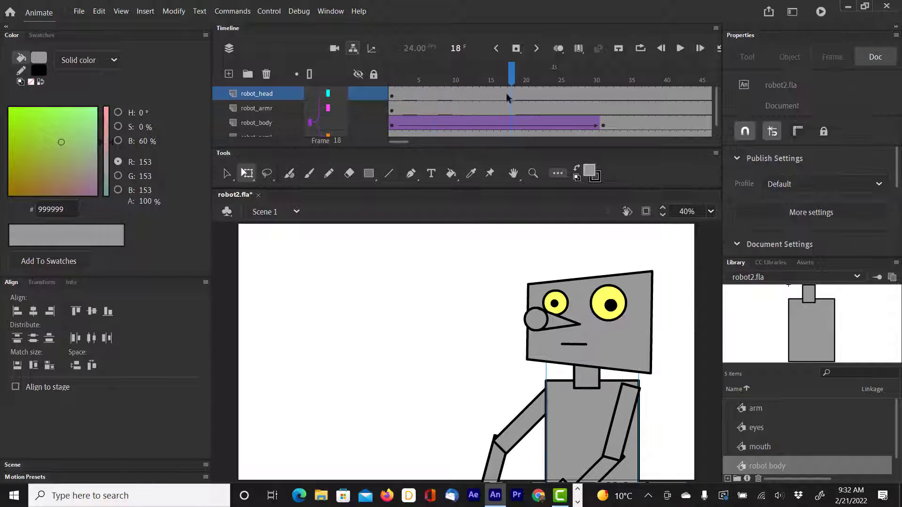
left_click(506, 97)
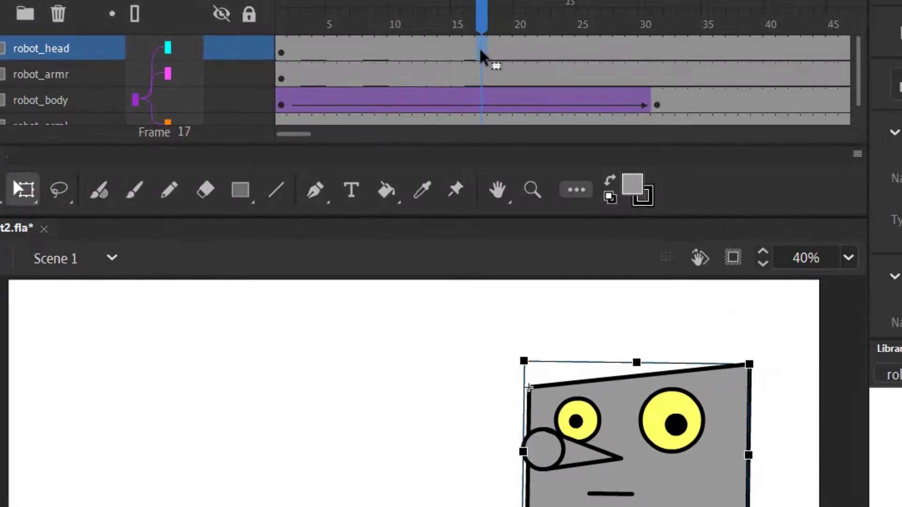
right_click(480, 50)
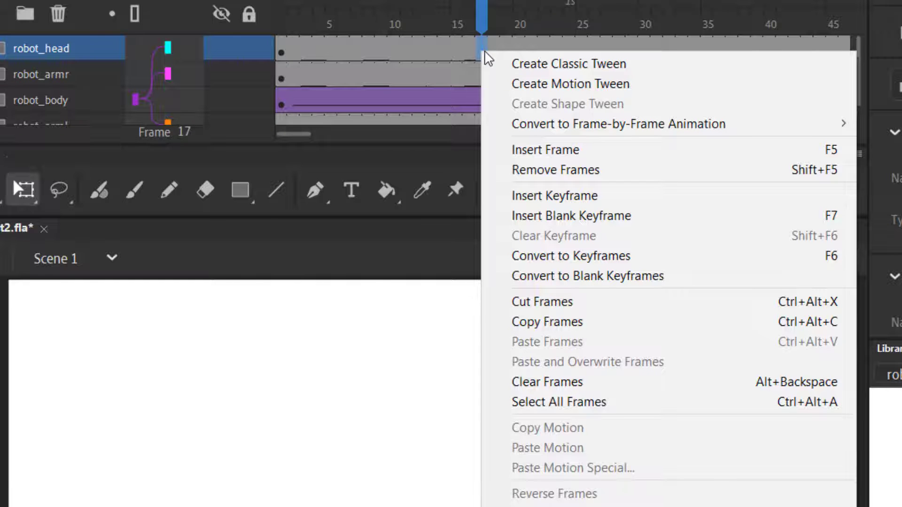
left_click(562, 197)
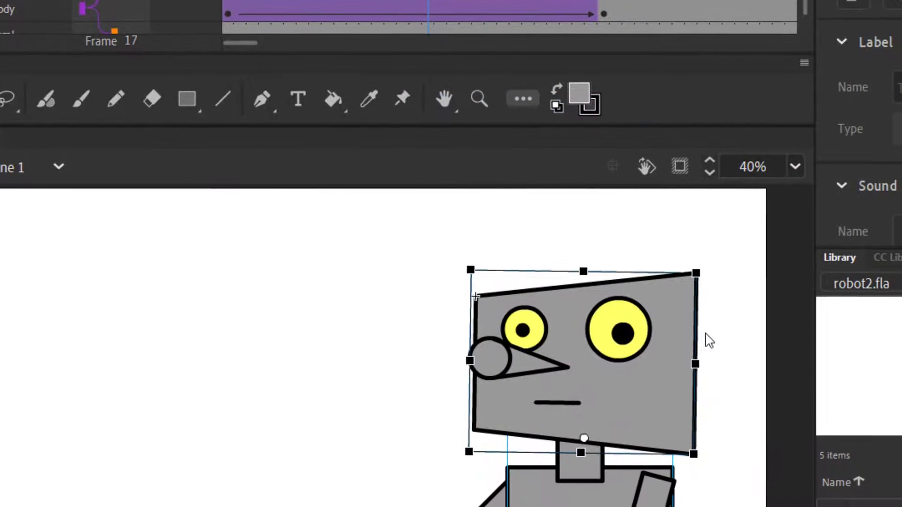
left_click_drag(702, 273, 695, 258)
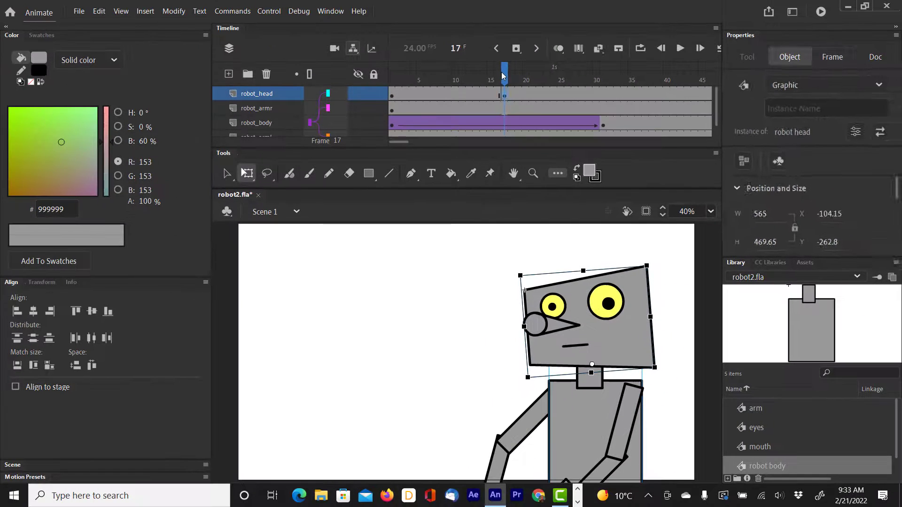
Insert a keyframe on the robot_head layer at frame 33 and tilt the head clockwise.
left_click_drag(476, 6, 558, 9)
left_click_drag(573, 78, 618, 82)
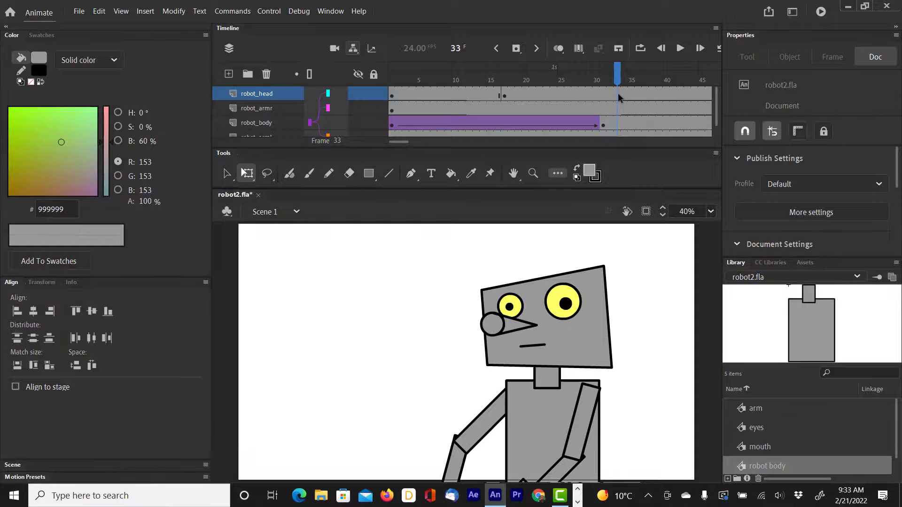
right_click(618, 93)
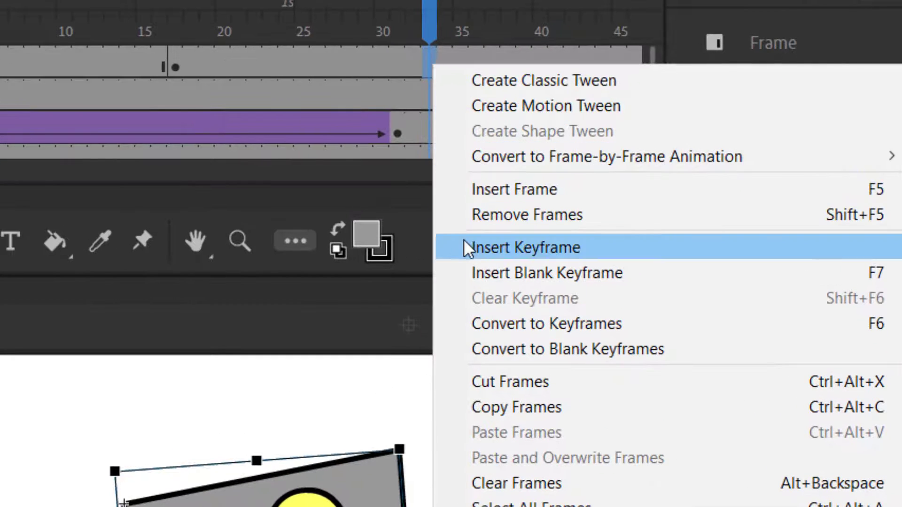
left_click(463, 239)
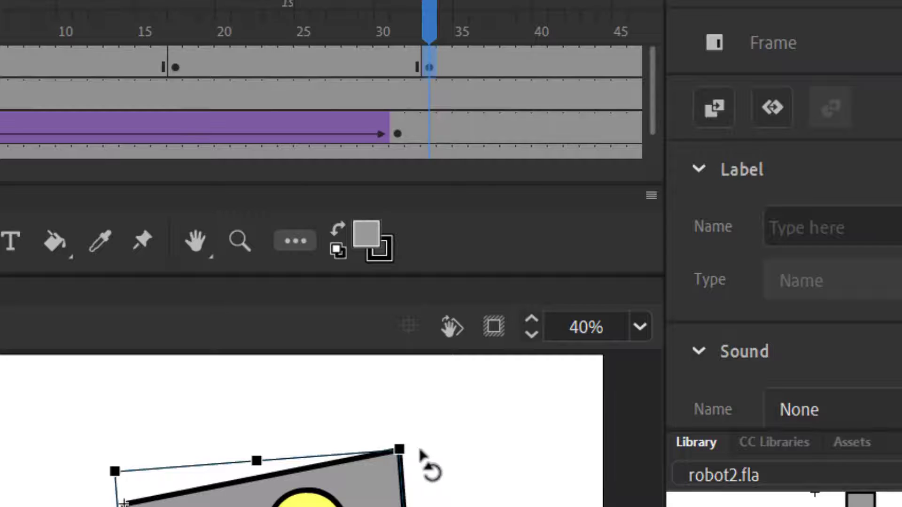
left_click_drag(419, 458, 472, 476)
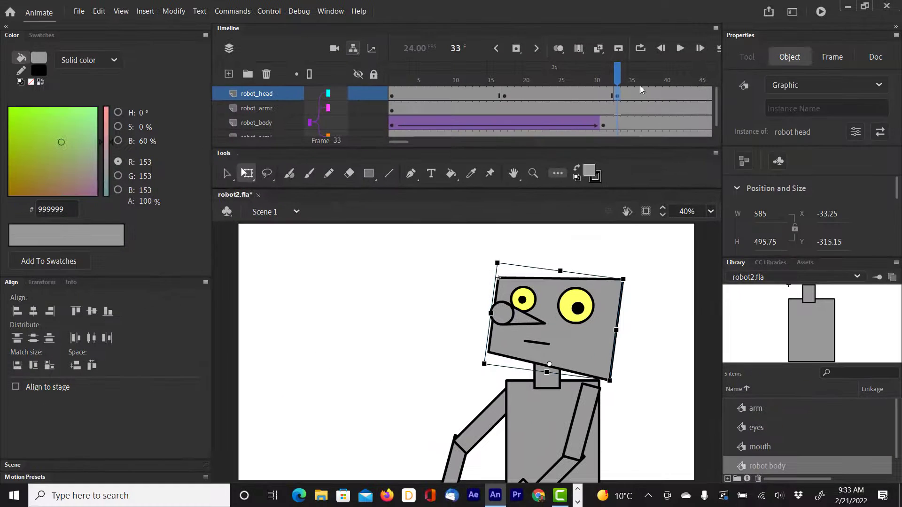
right_click(647, 94)
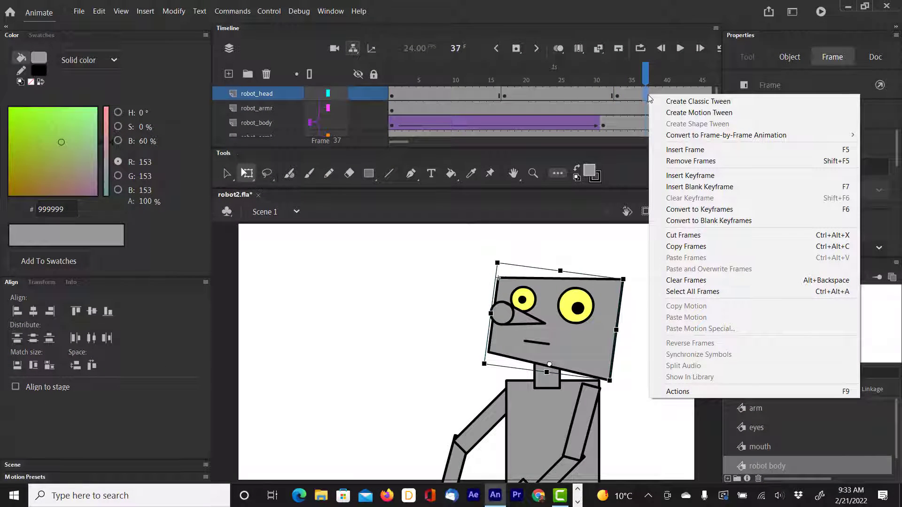
left_click(687, 187)
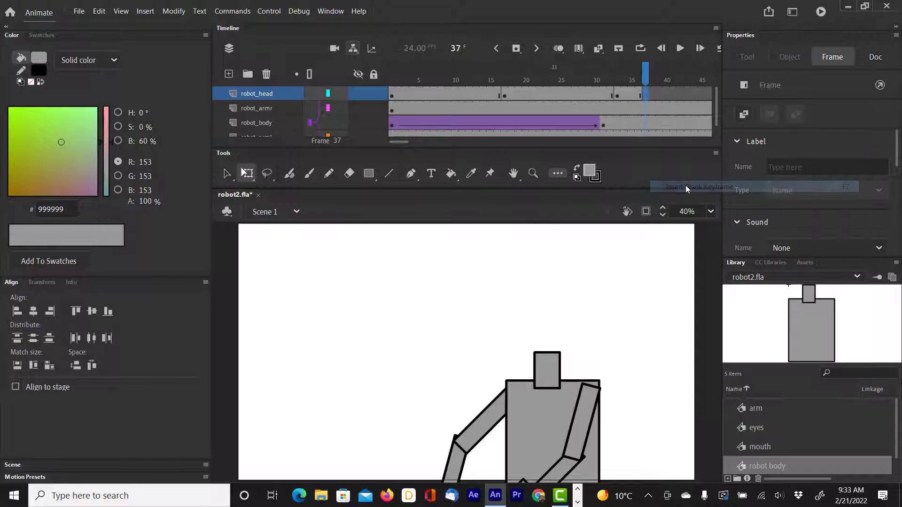
right_click(645, 93)
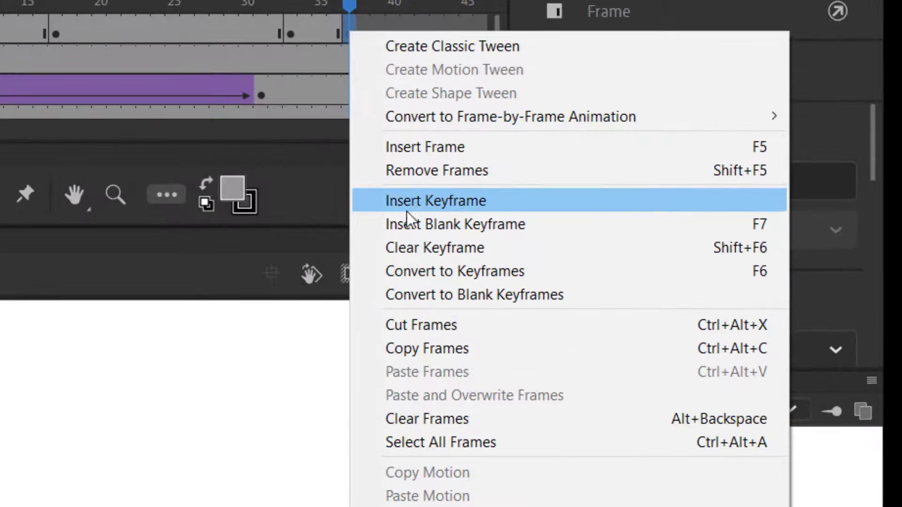
left_click(404, 245)
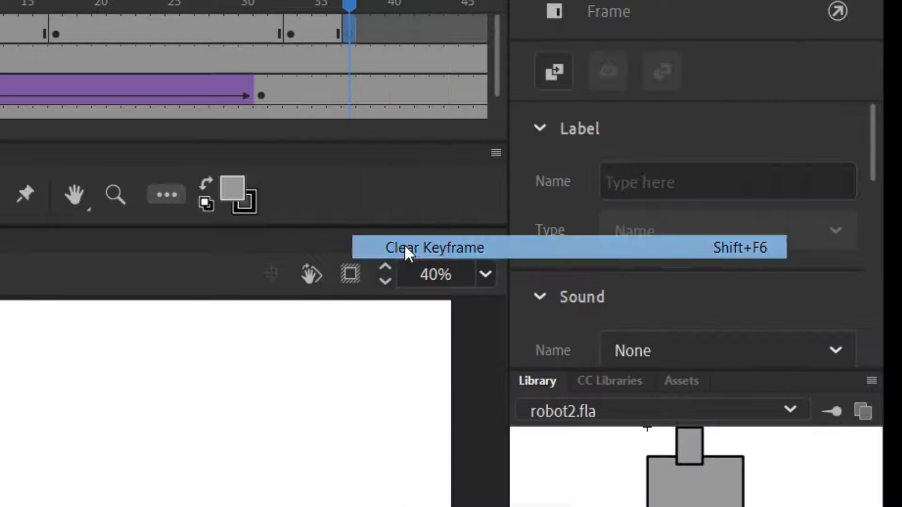
Insert a keyframe on the robot_armr layer at frame 35 and rotate the arm clockwise around the shoulder to raise it slightly.
left_click_drag(351, 1, 480, 12)
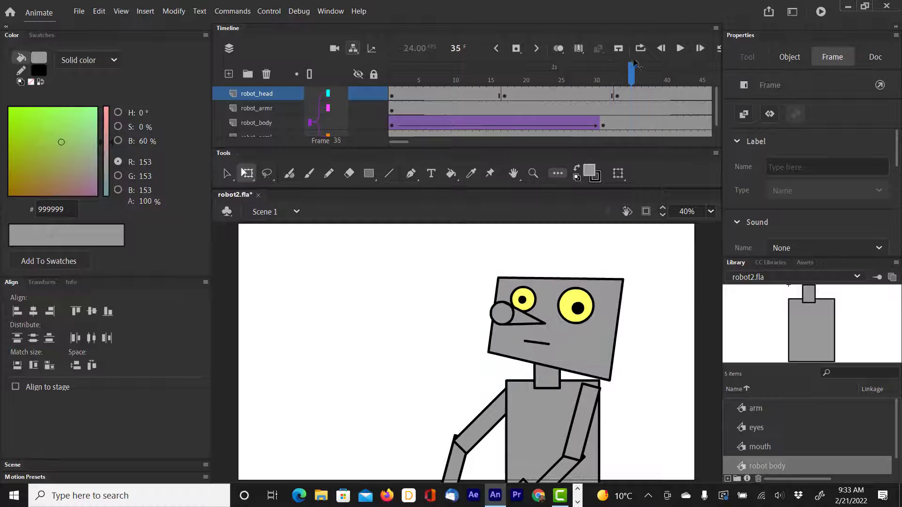
left_click_drag(634, 62, 620, 46)
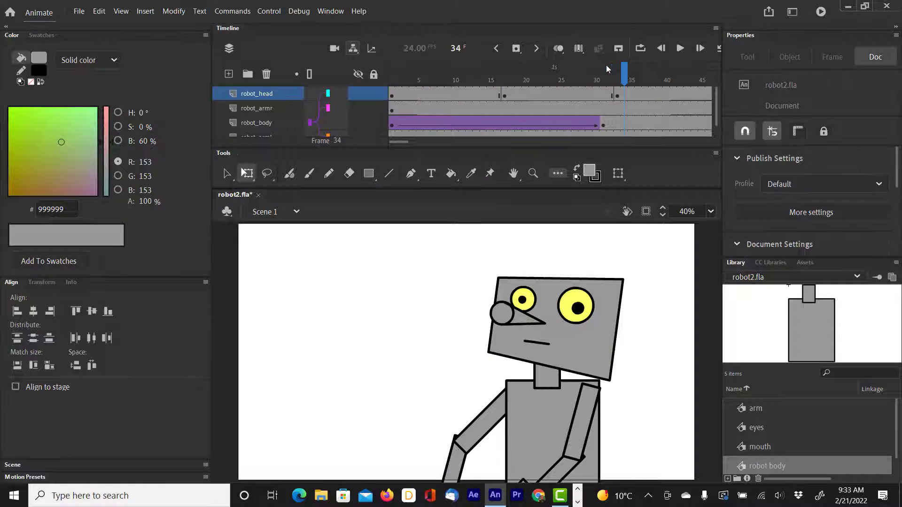
left_click(632, 111)
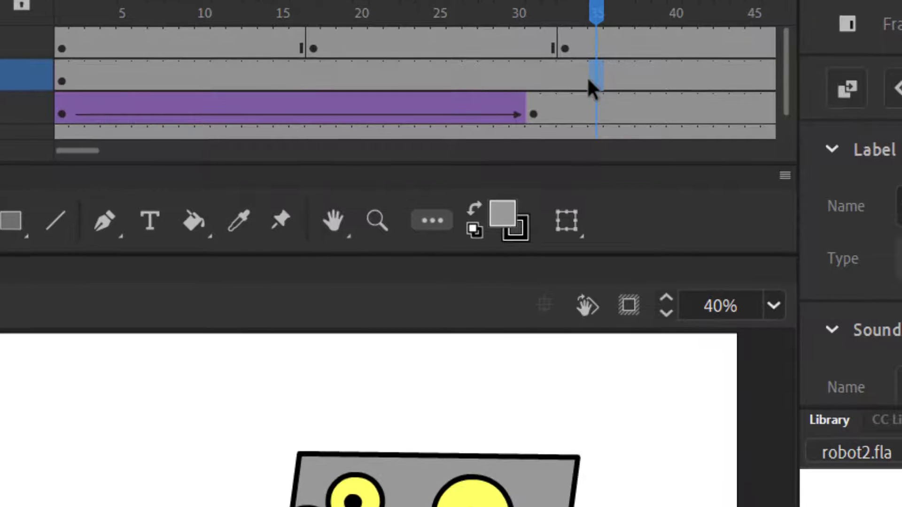
right_click(630, 110)
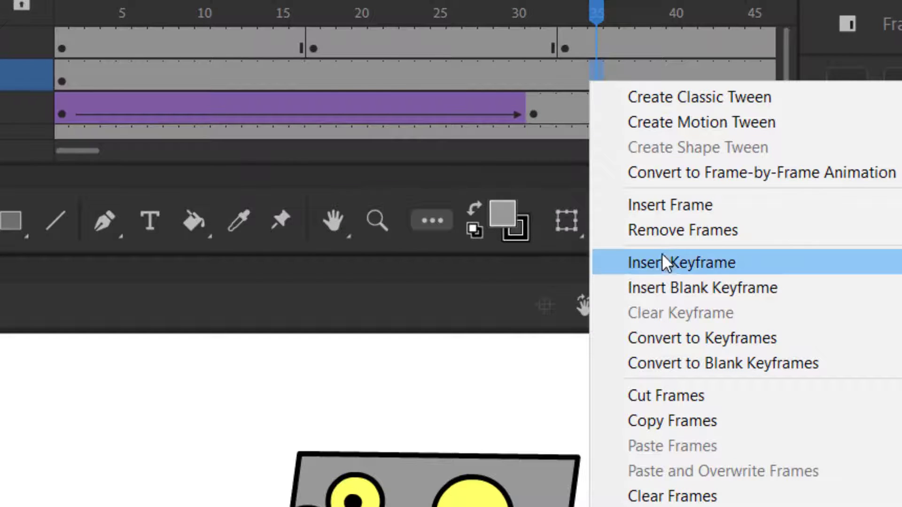
left_click(663, 264)
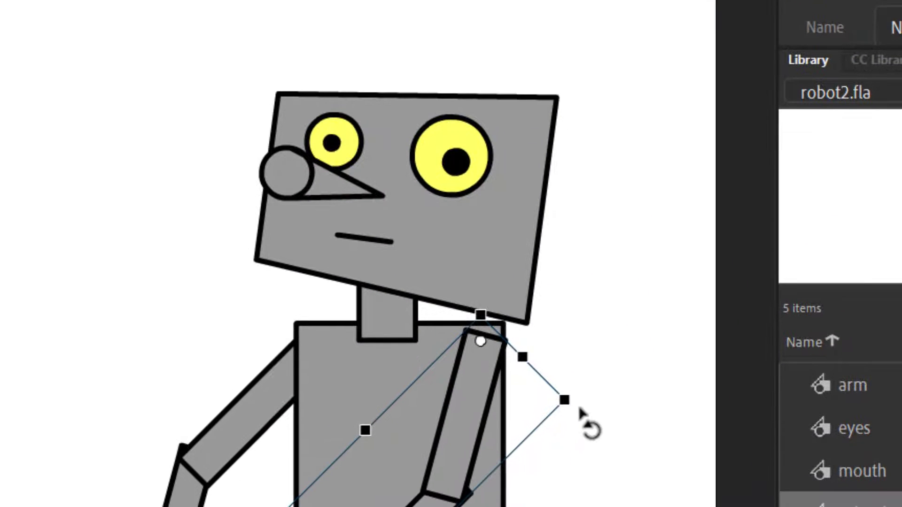
left_click_drag(581, 409, 578, 437)
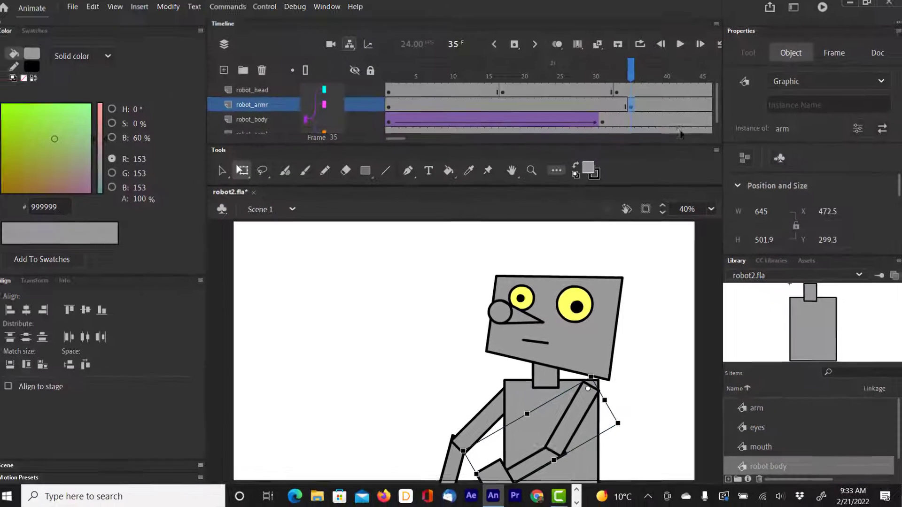
Add robot_armr keyframes at frames 41 and 45, raising the arm to chest height at 41 and lowering it slightly at 45.
right_click(672, 107)
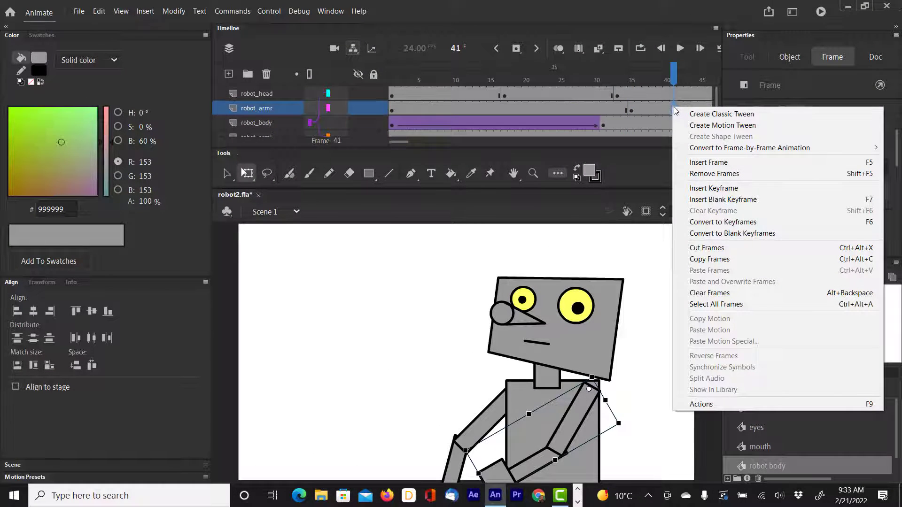
left_click(706, 189)
left_click_drag(628, 437, 604, 472)
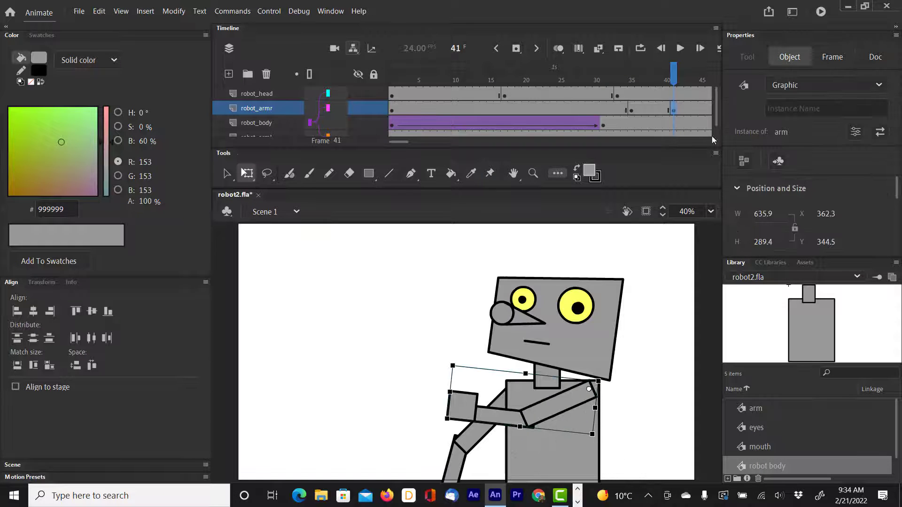
right_click(700, 113)
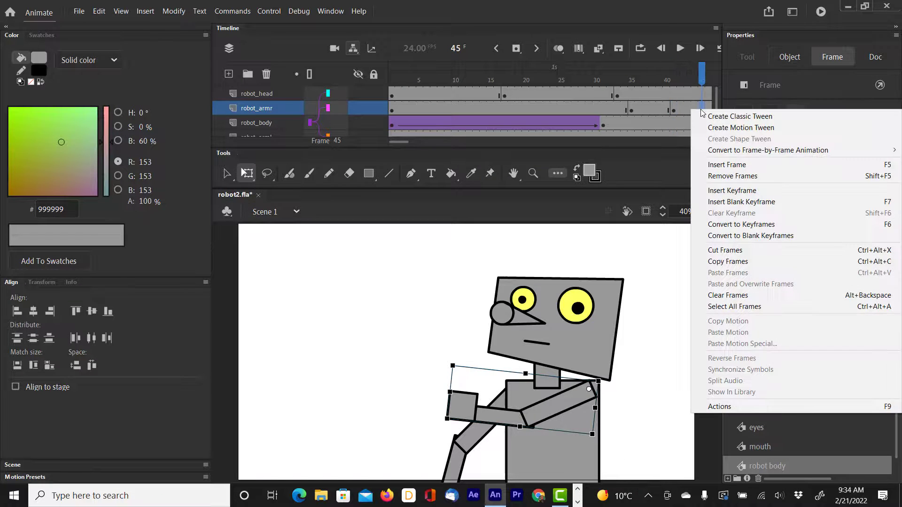
left_click(725, 192)
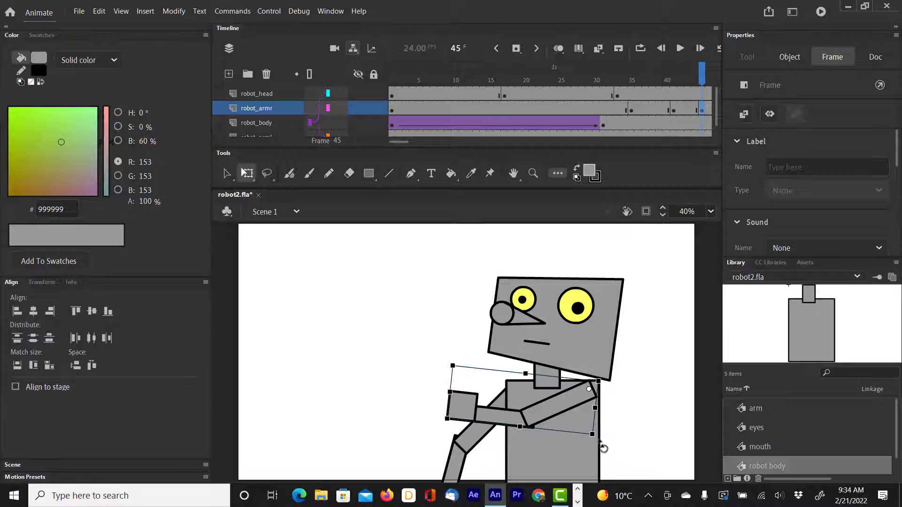
left_click_drag(603, 436, 604, 429)
Play the timeline from the start and scrub through it to review the body, head and arm movement.
left_click_drag(702, 67, 435, 96)
key("Return")
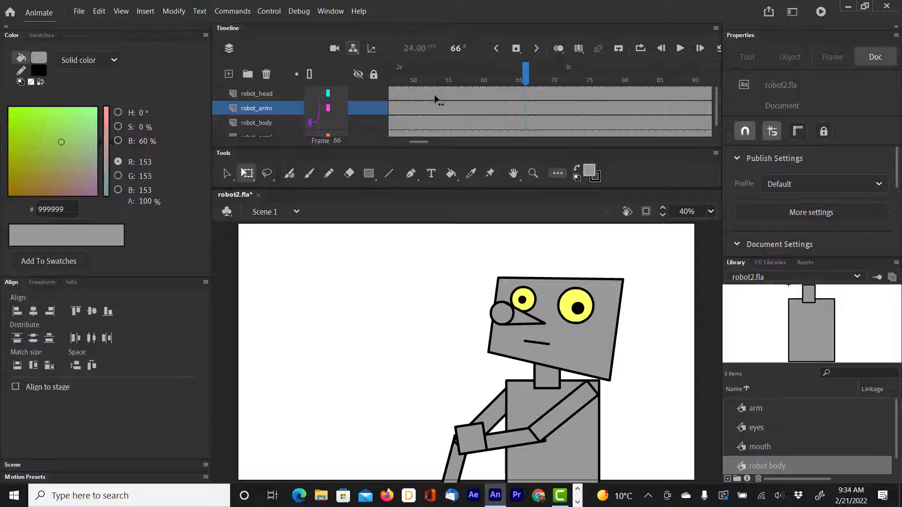
mouse_move(525, 77)
left_mouse_down()
mouse_move(392, 80)
mouse_move(660, 86)
mouse_move(507, 82)
mouse_move(710, 76)
mouse_move(395, 78)
mouse_move(583, 74)
mouse_move(483, 76)
mouse_move(534, 78)
left_mouse_up()
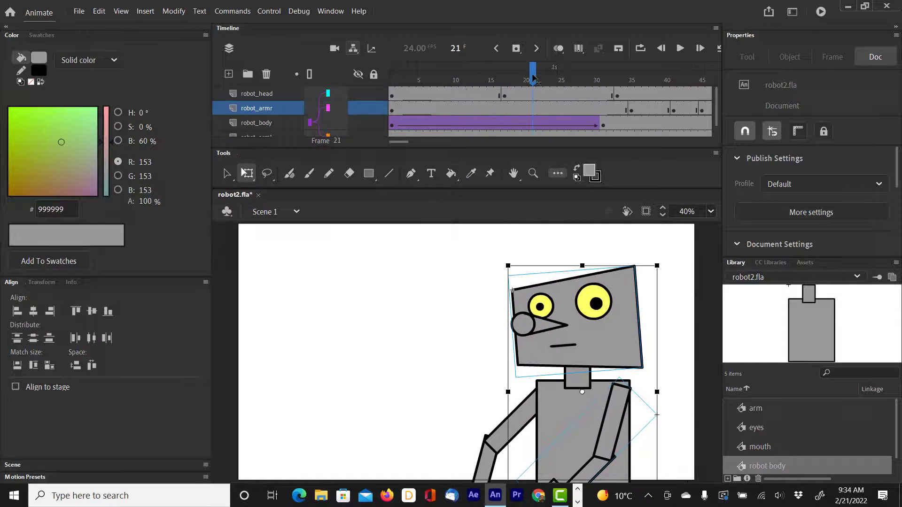
left_click(494, 126)
right_click(495, 127)
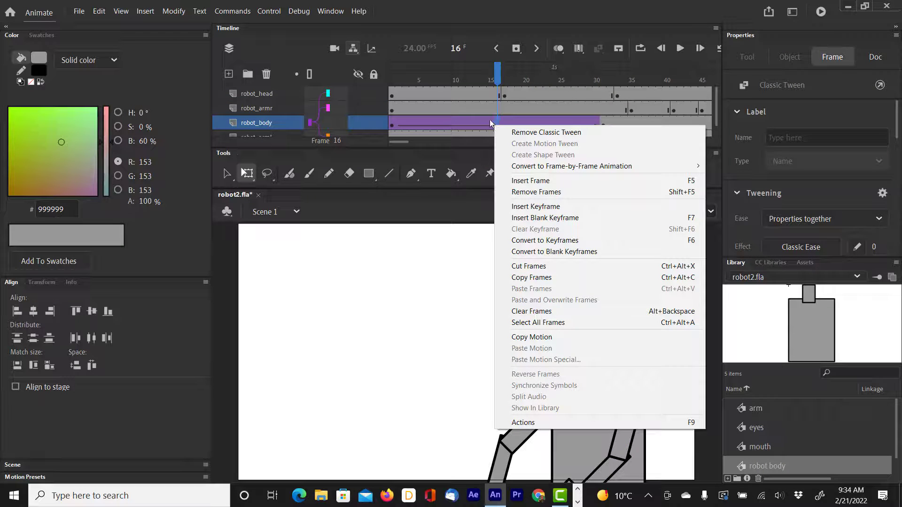
left_click(477, 108)
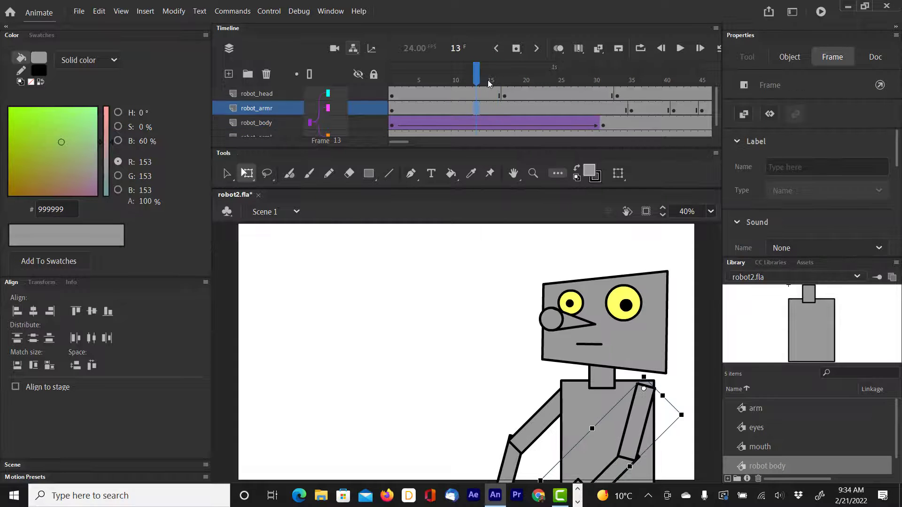
Insert a keyframe on the robot_head layer at frame 41, rotate the head counterclockwise, and return the playhead to frame 1.
left_click_drag(478, 76, 638, 78)
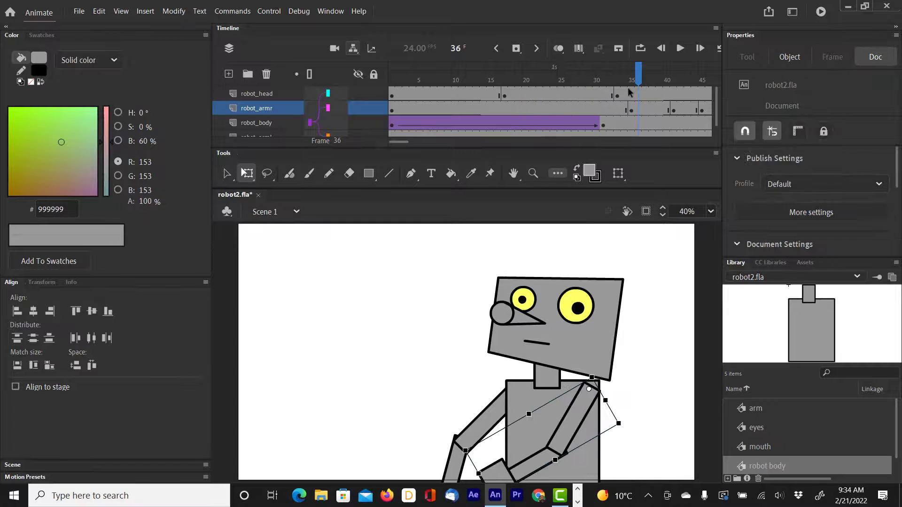
right_click(675, 93)
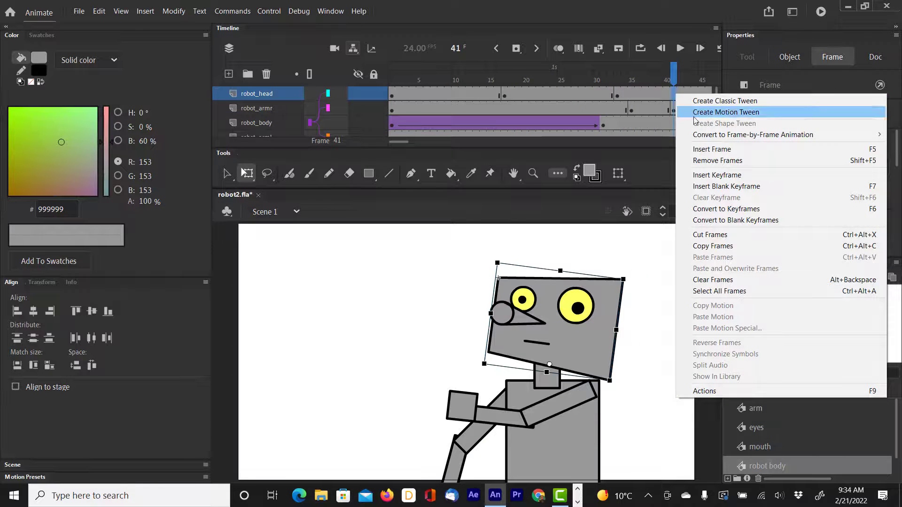
left_click(702, 175)
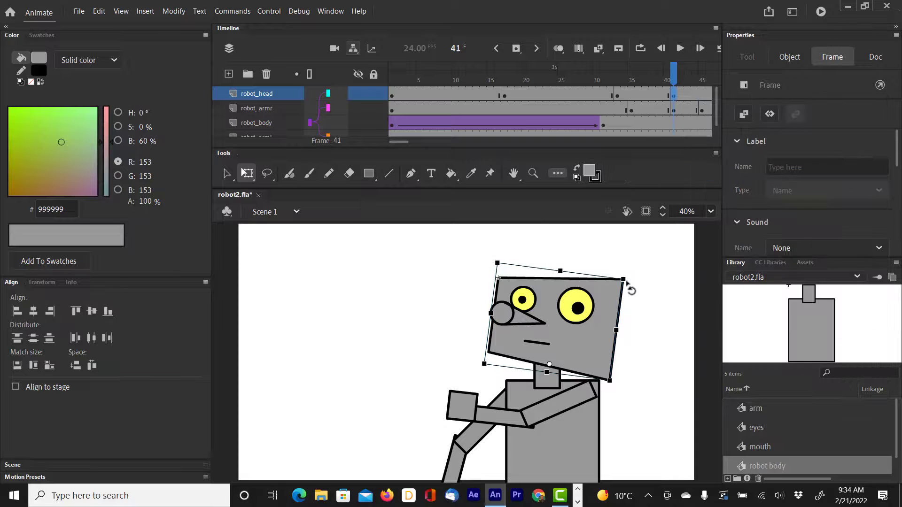
left_click_drag(630, 278, 619, 261)
left_click_drag(674, 78, 386, 109)
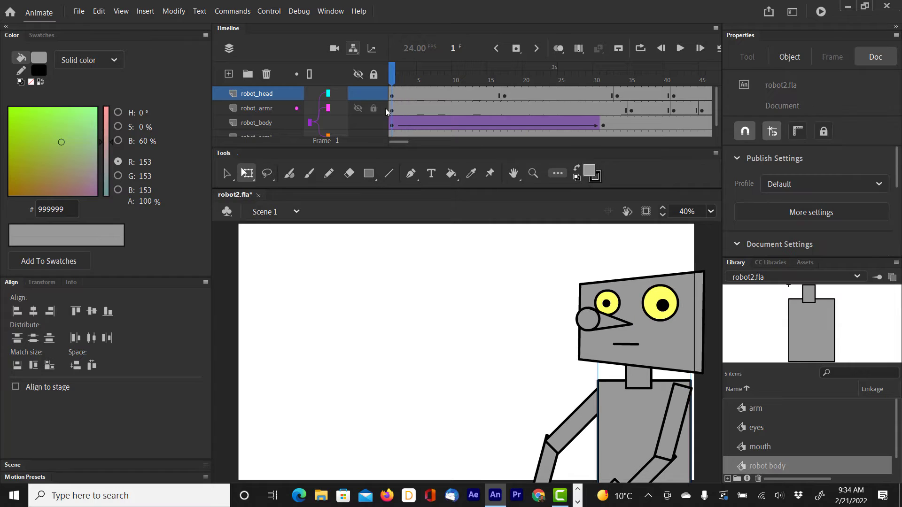